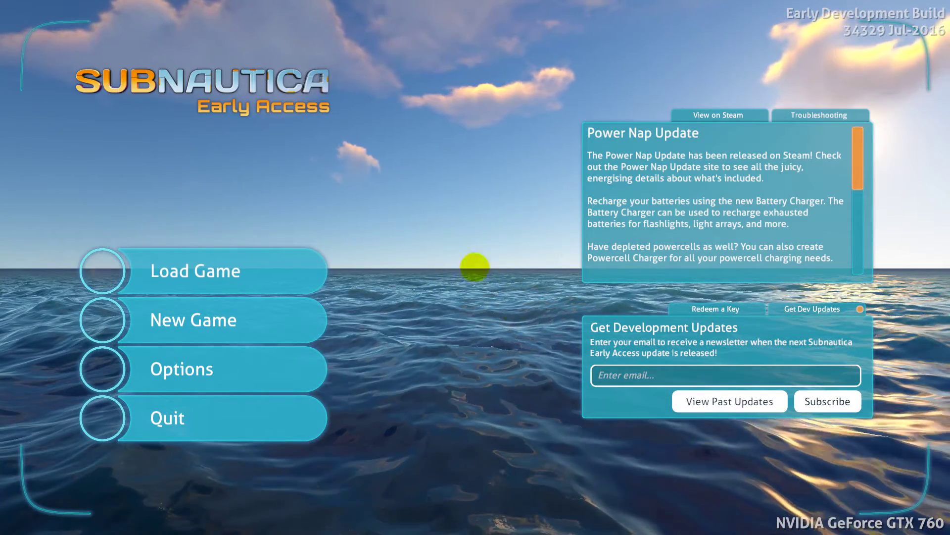
{"action": "left_click", "coordinate": [295, 263]}
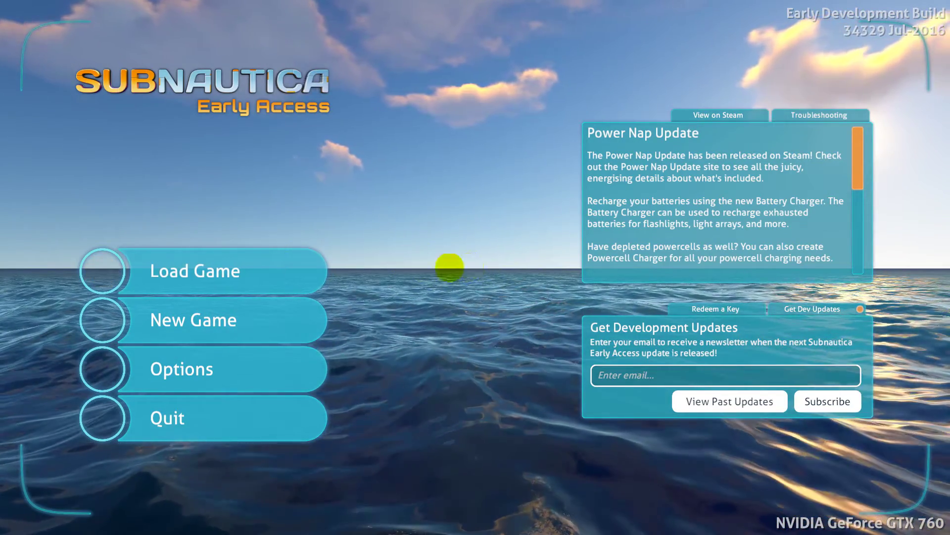
{"action": "left_click", "coordinate": [267, 267]}
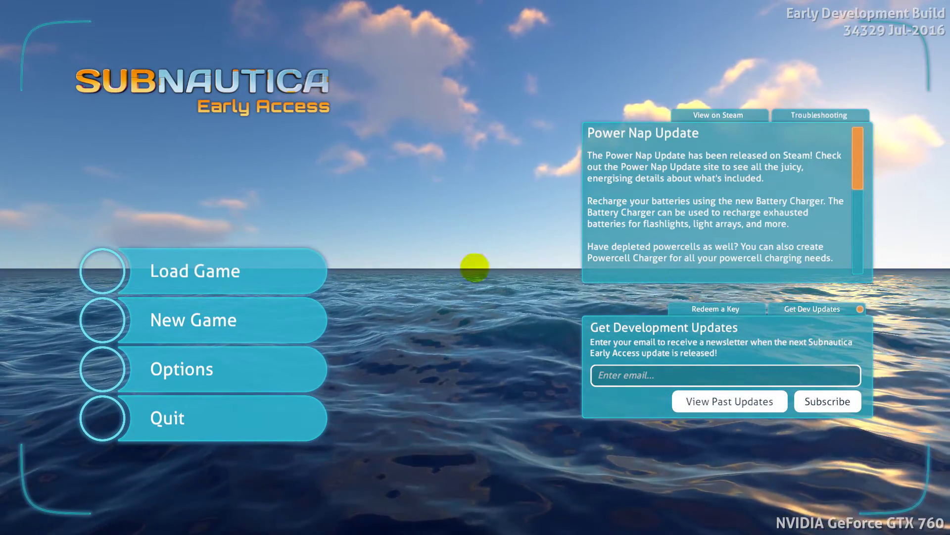
{"action": "key", "text": "Down"}
{"action": "key", "text": "Up"}
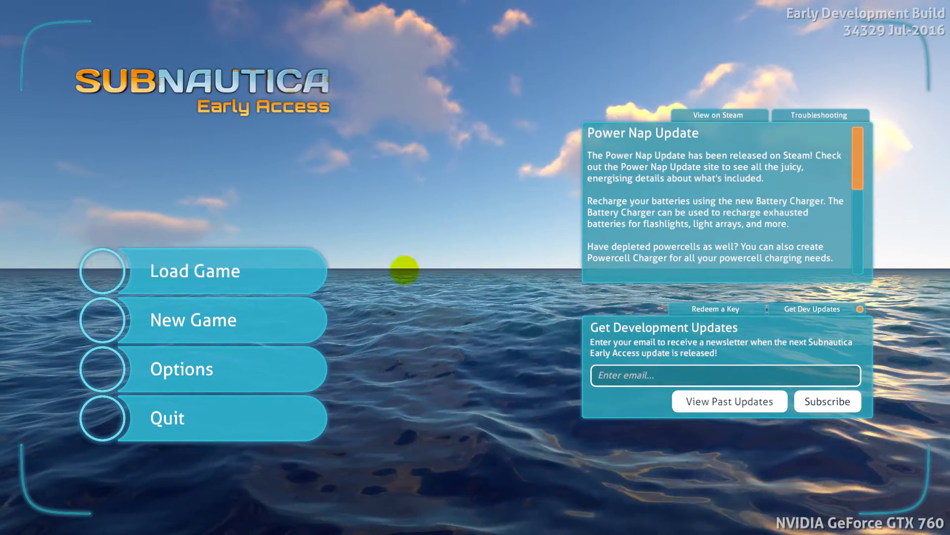